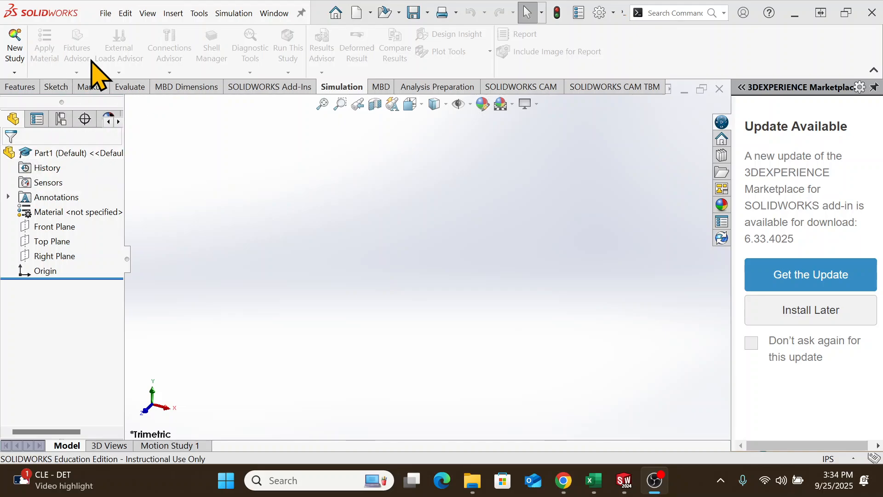
# Step: Save the part as a new copy, reusing the existing personalised Lab2 file name with the suffix _v2
pyautogui.click(104, 14)
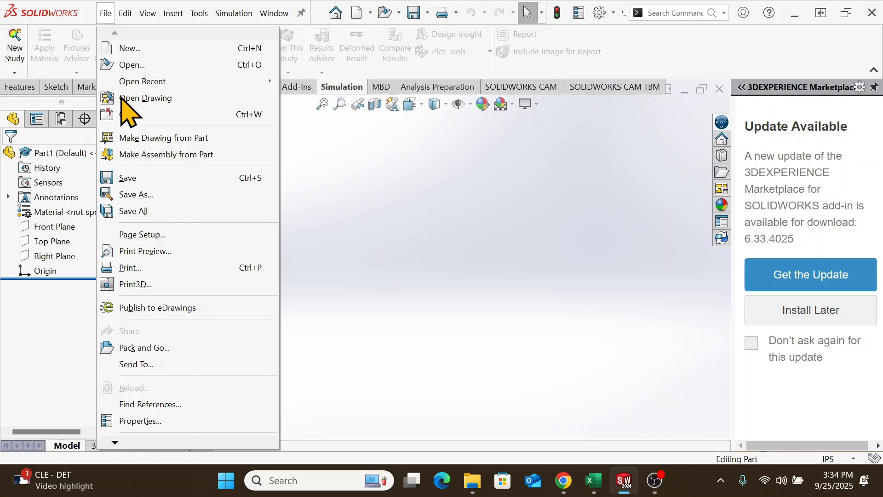
pyautogui.click(141, 194)
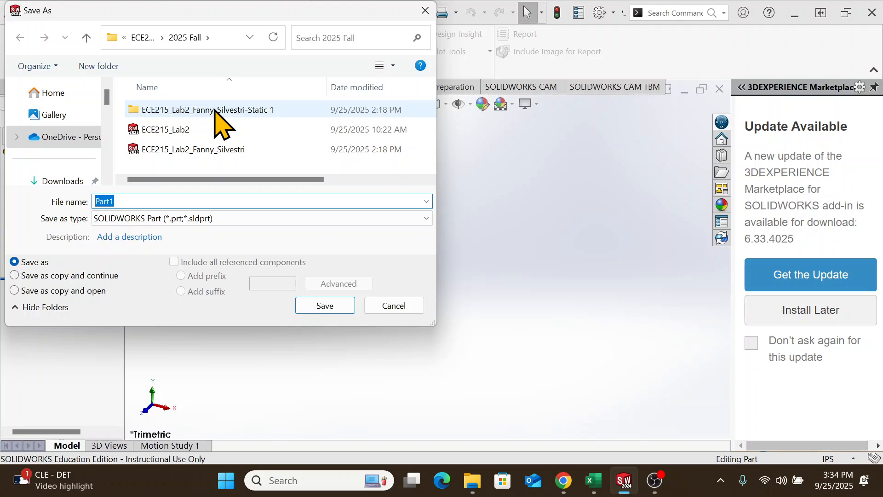
pyautogui.click(184, 150)
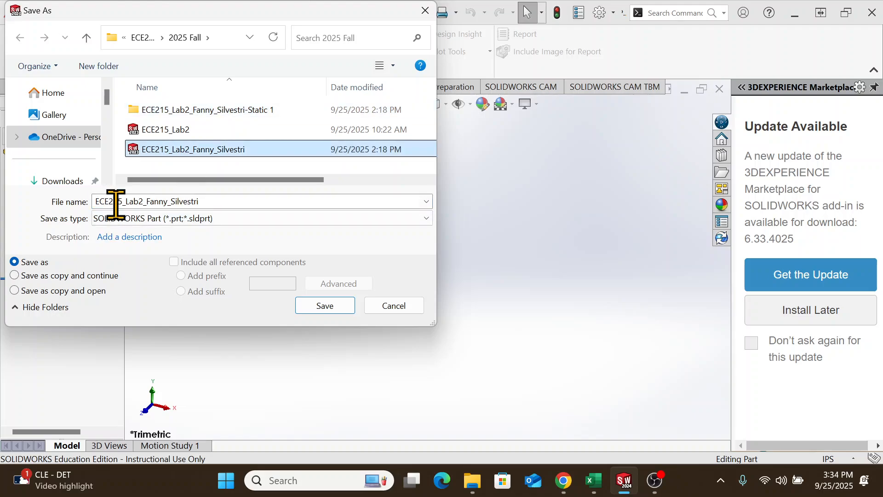
pyautogui.doubleClick(225, 202)
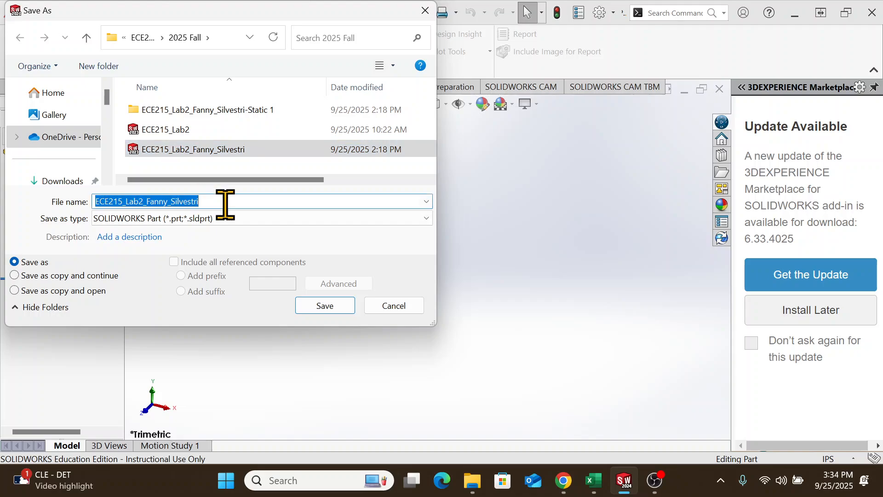
pyautogui.click(221, 202)
pyautogui.write('_v2')
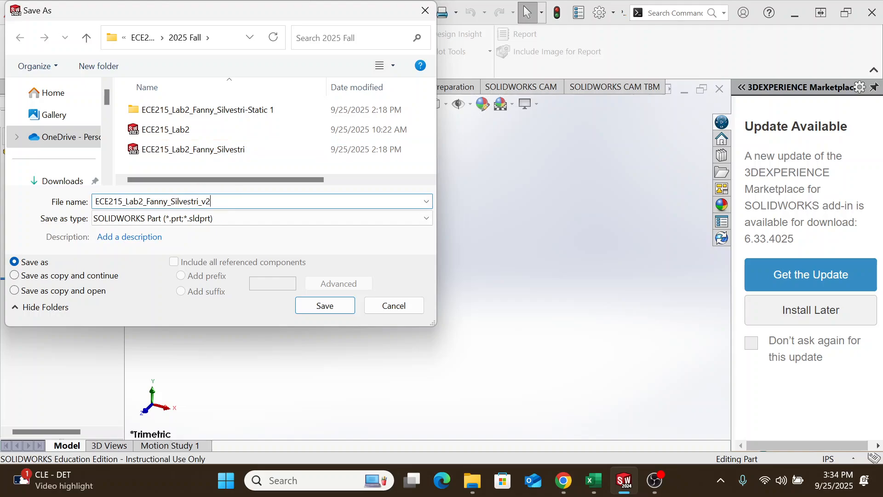
pyautogui.press('Return')
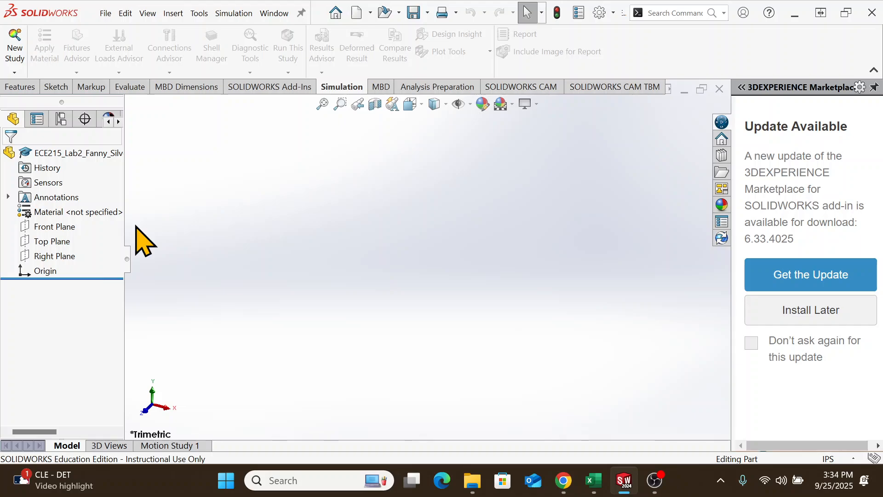
# Step: Widen the feature tree and set the document units to MMGS (millimeter, gram, second)
pyautogui.moveTo(126, 259); pyautogui.dragTo(163, 262)
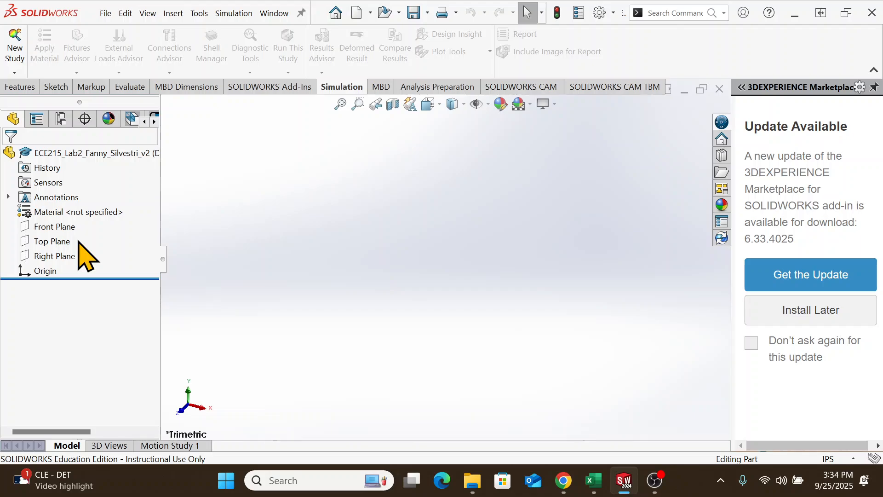
pyautogui.click(854, 459)
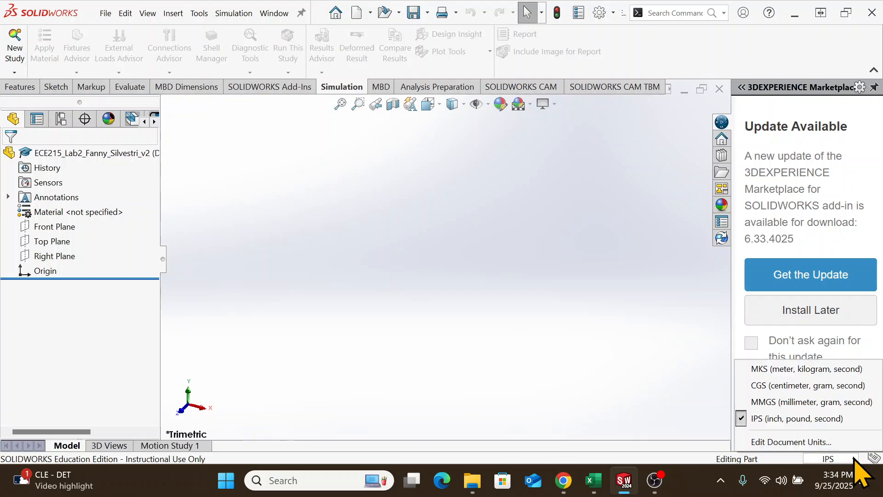
pyautogui.click(787, 402)
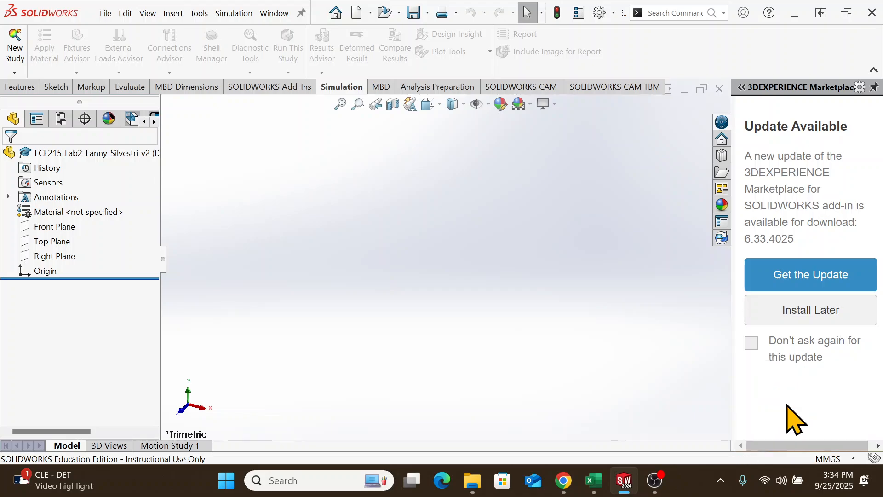
# Step: Start a sketch on the Top Plane and draw a corner rectangle about 109 by 51 mm around the origin
pyautogui.click(50, 244)
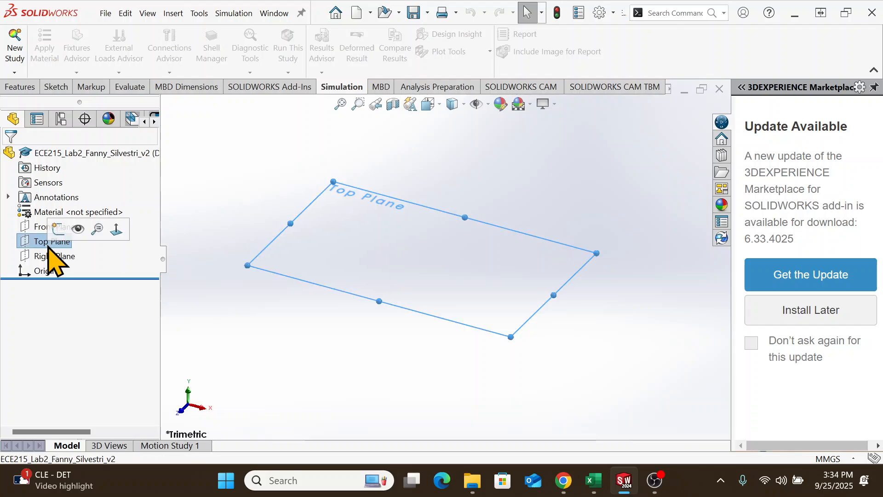
pyautogui.click(19, 88)
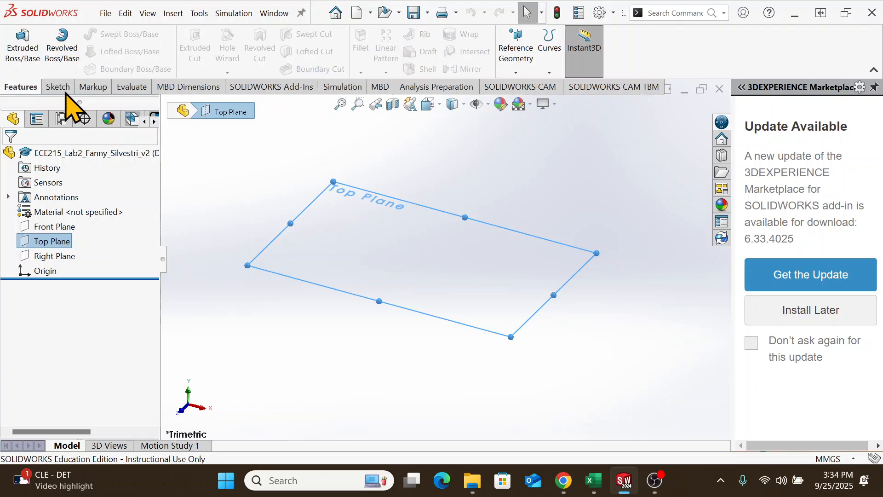
pyautogui.click(62, 88)
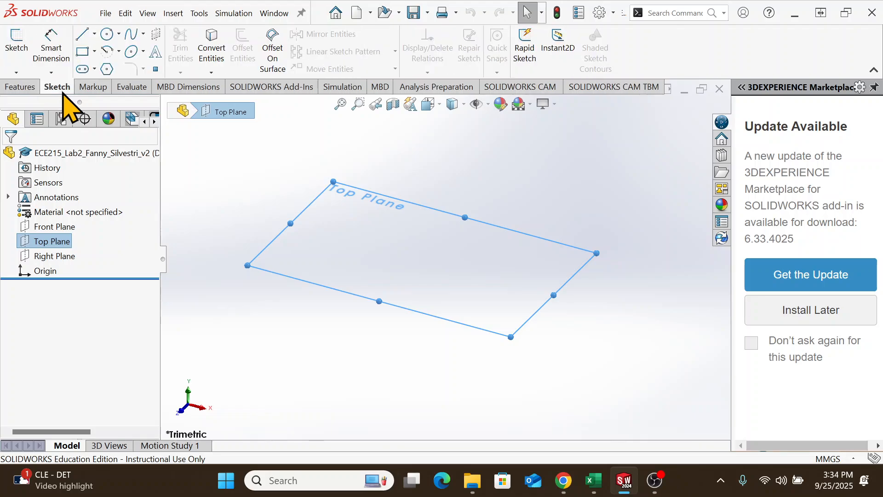
pyautogui.click(17, 44)
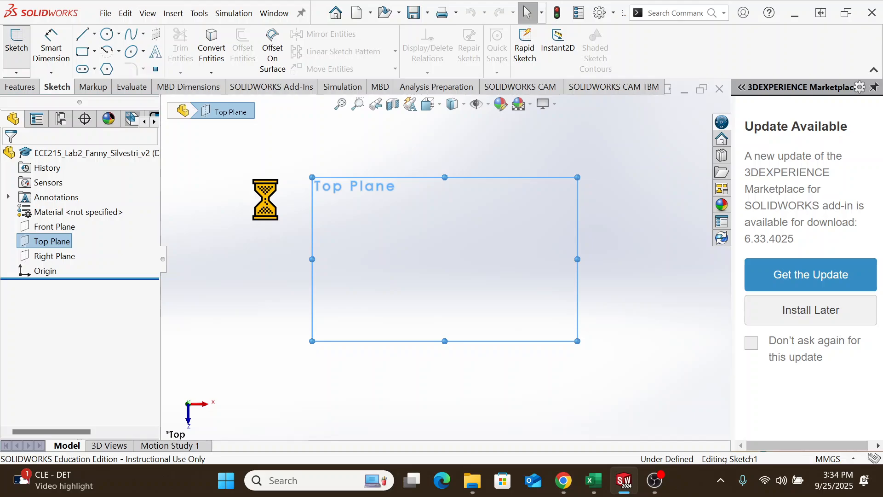
pyautogui.click(361, 221)
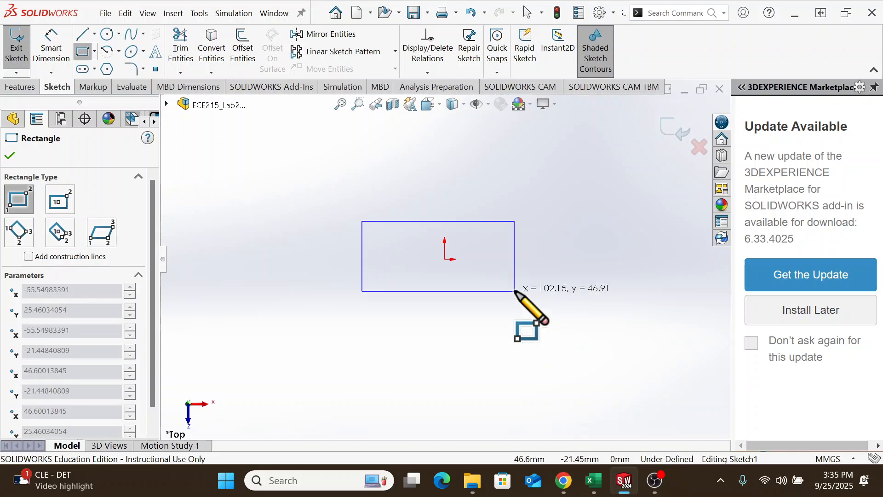
pyautogui.click(525, 296)
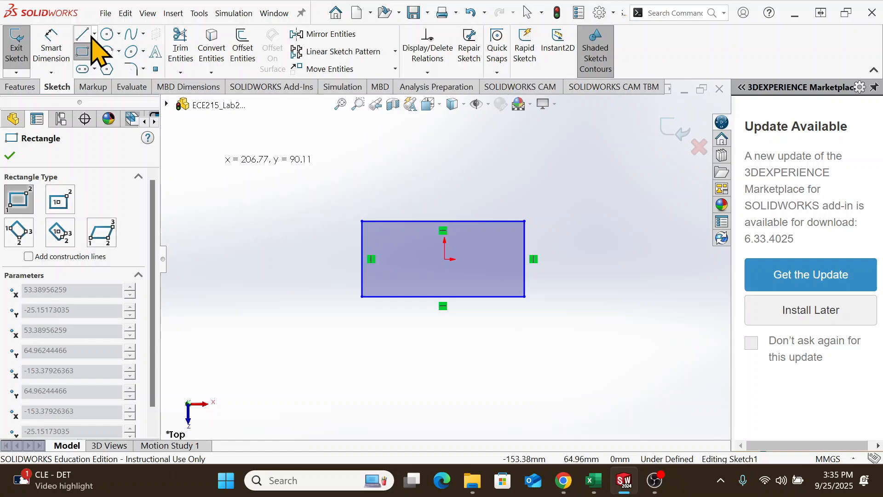
# Step: Draw two diagonal construction centerlines connecting the opposite corners of the rectangle
pyautogui.click(94, 35)
pyautogui.click(98, 68)
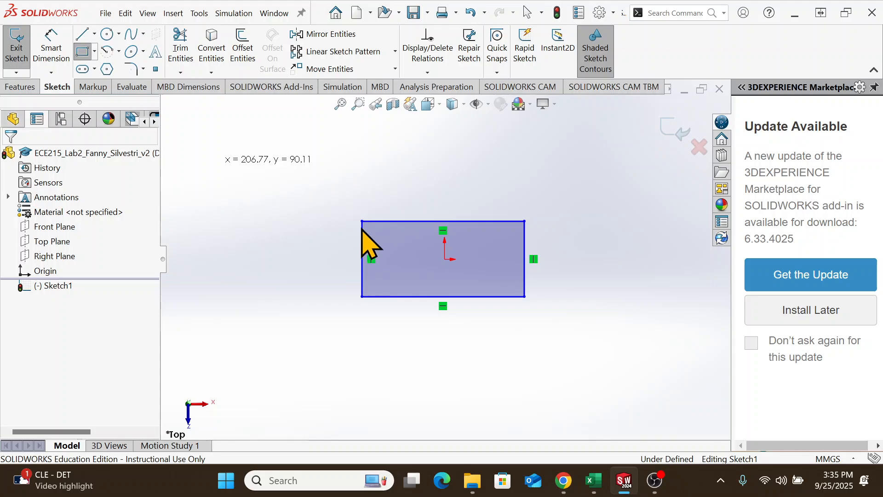
pyautogui.moveTo(362, 222); pyautogui.dragTo(524, 297)
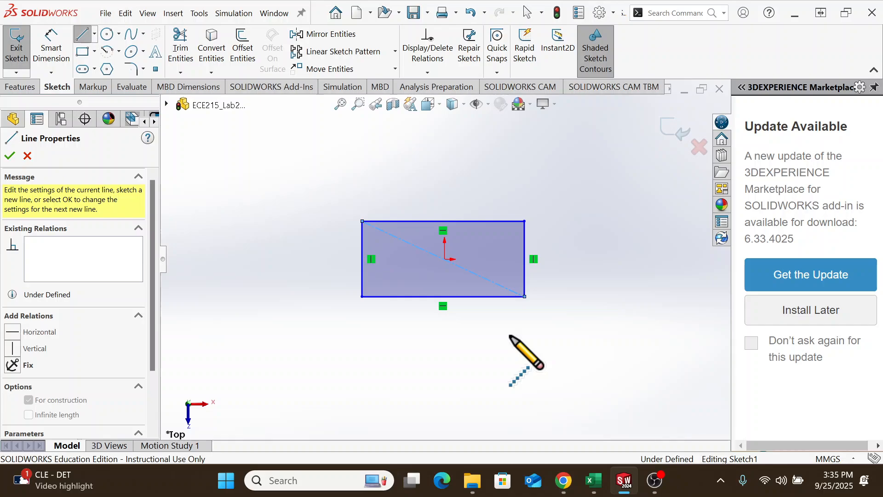
pyautogui.moveTo(362, 296); pyautogui.dragTo(525, 221)
pyautogui.click(10, 157)
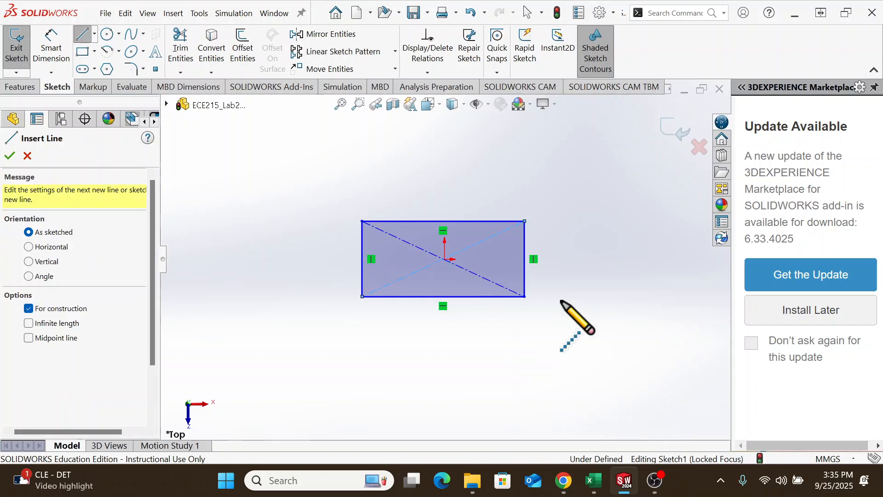
# Step: Add coincident relations placing the rectangle's diagonals and their crossing point on the origin
pyautogui.scroll(3, 441, 276)
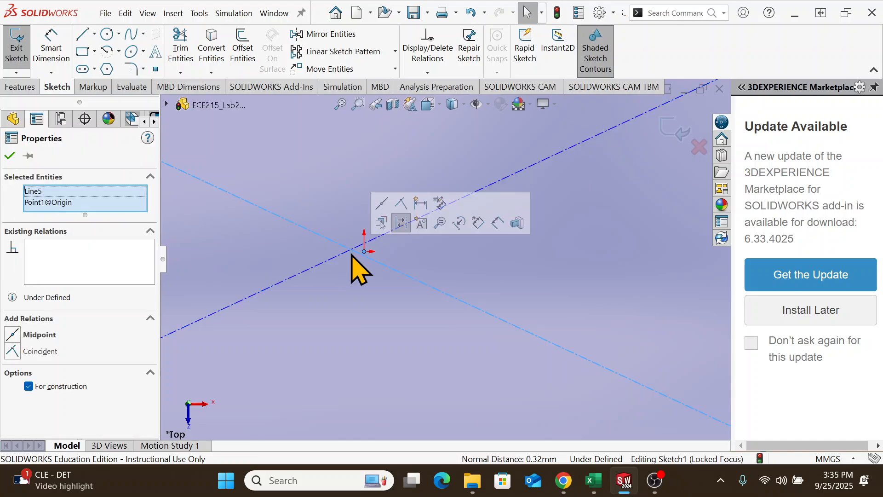
pyautogui.click(13, 352)
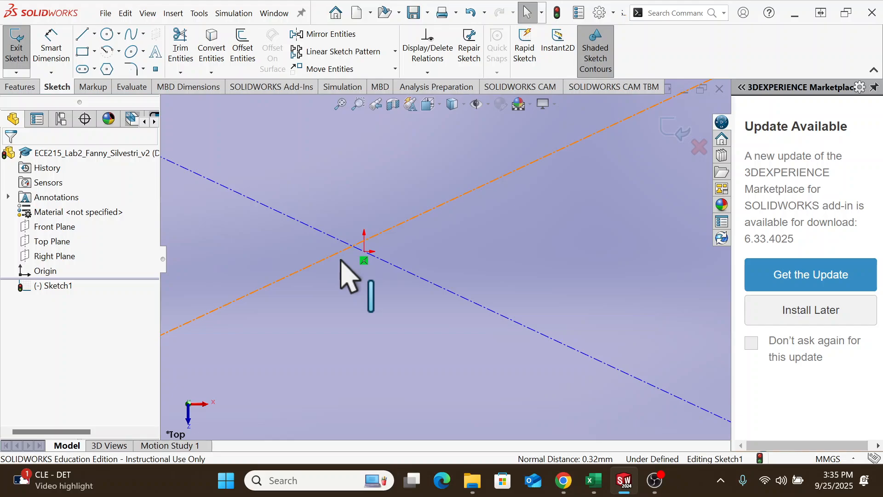
pyautogui.click(364, 251)
pyautogui.keyDown('ctrl'); pyautogui.click(352, 247); pyautogui.keyUp('ctrl')
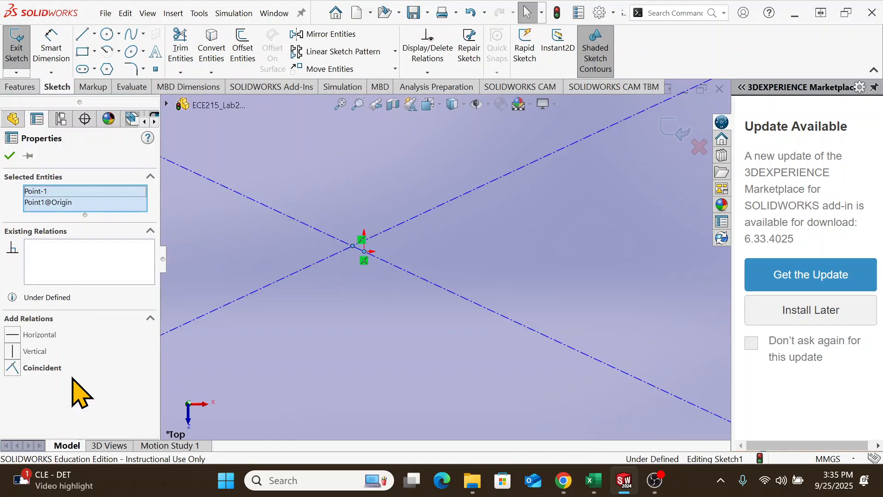
pyautogui.click(72, 373)
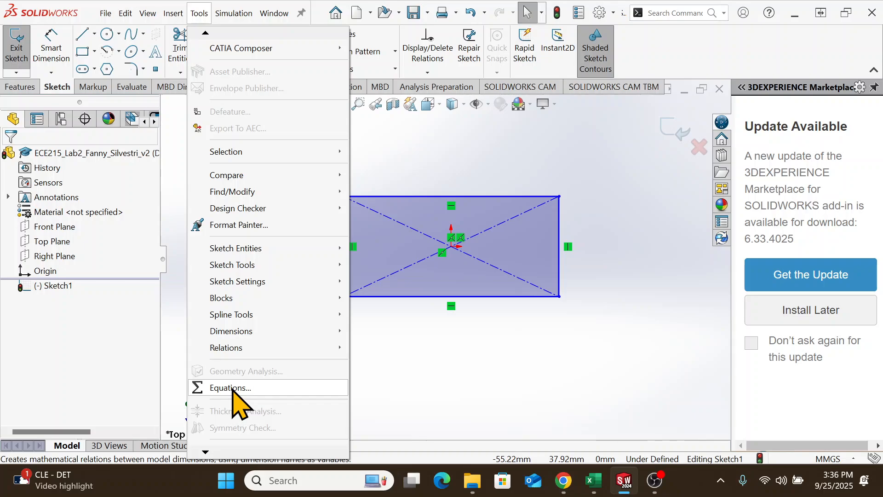
# Step: Define the global variables Length = 100, width = 50 and Th = 10 in the equations manager
pyautogui.click(231, 389)
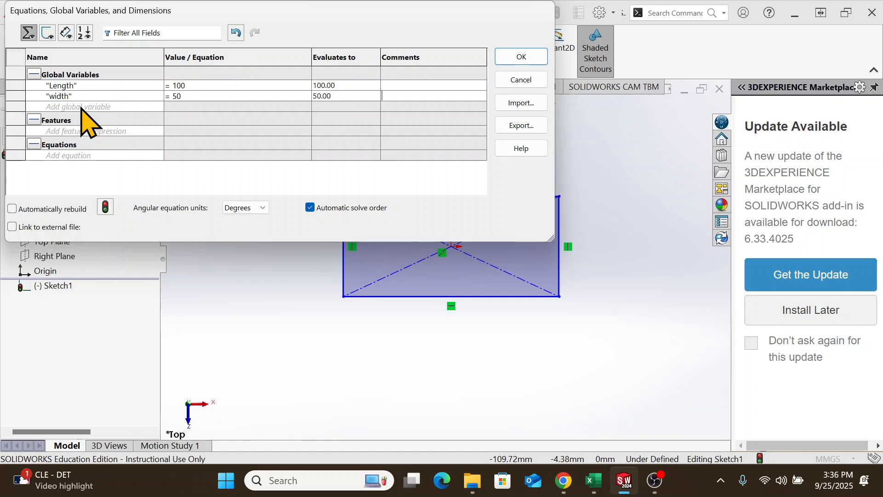
pyautogui.click(84, 107)
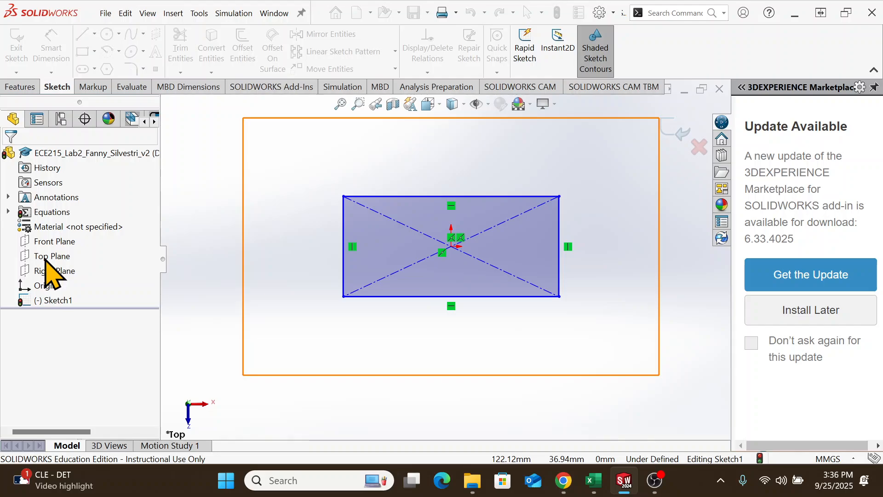
# Step: Dimension the rectangle's horizontal side with the Length variable and its vertical side with the width variable
pyautogui.click(426, 297)
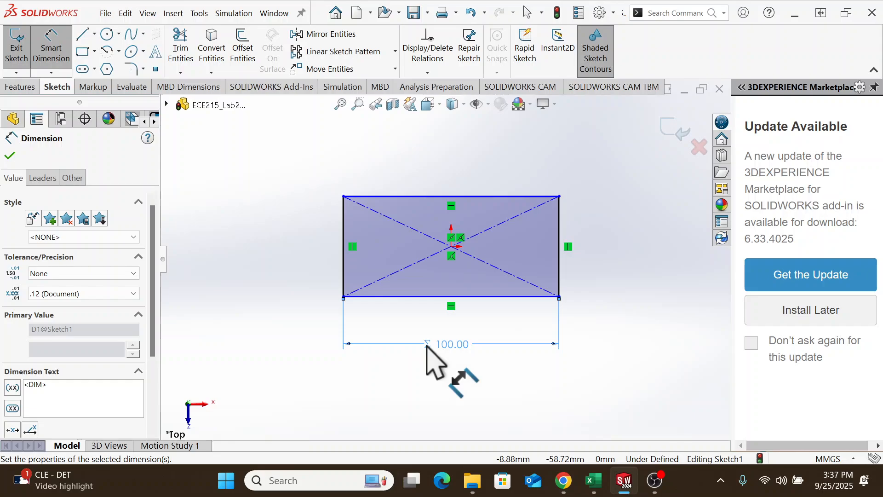
pyautogui.click(427, 346)
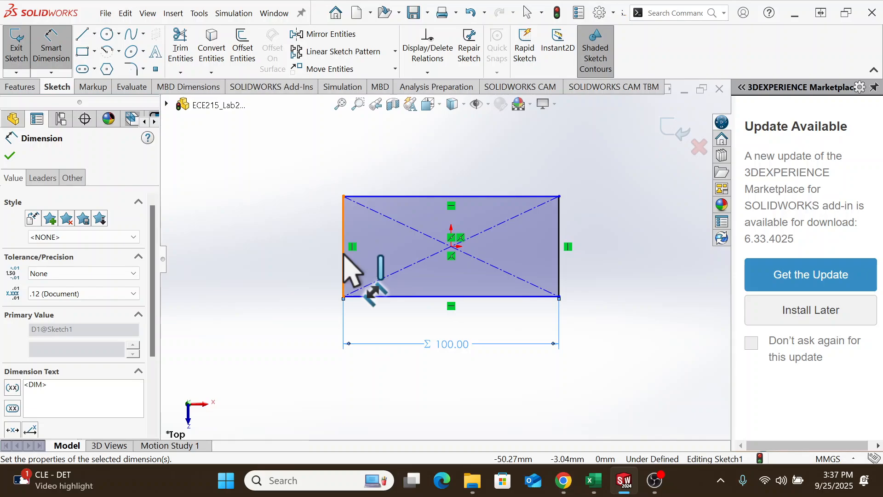
pyautogui.click(344, 254)
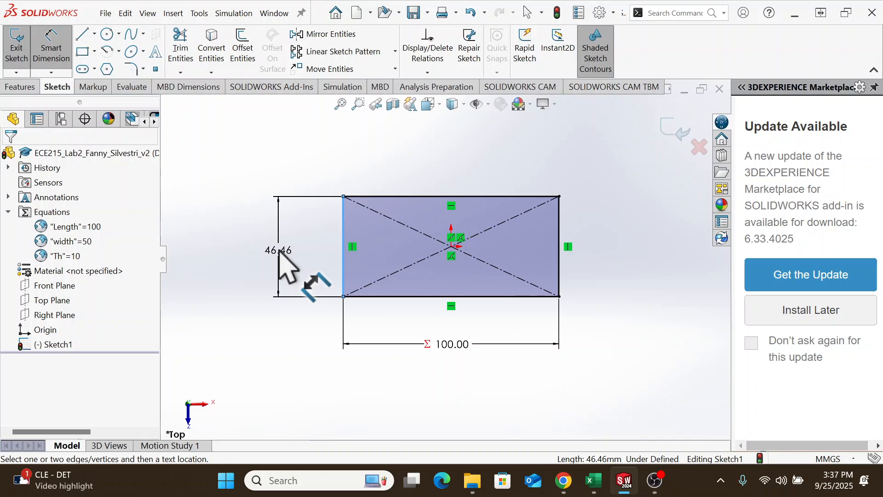
pyautogui.click(286, 263)
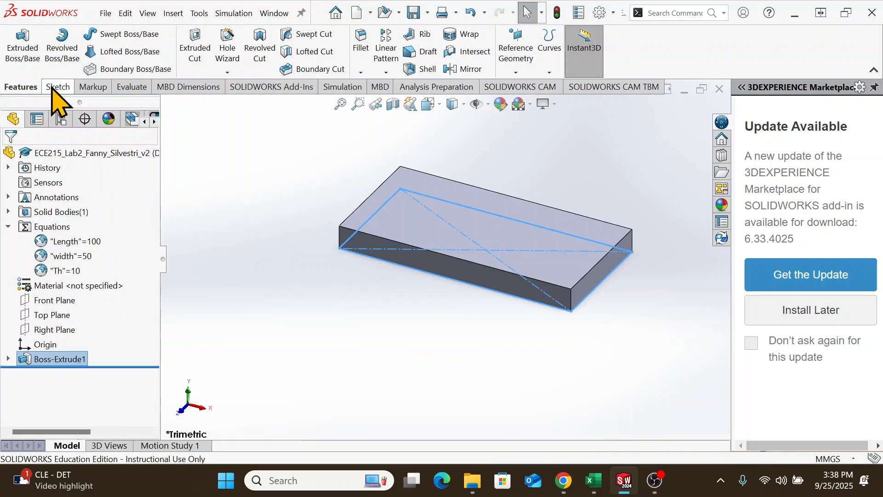
# Step: Start a sketch on the block's upper face and draw a horizontal straight slot with about 10.4 mm end radius, centred on the origin
pyautogui.click(56, 87)
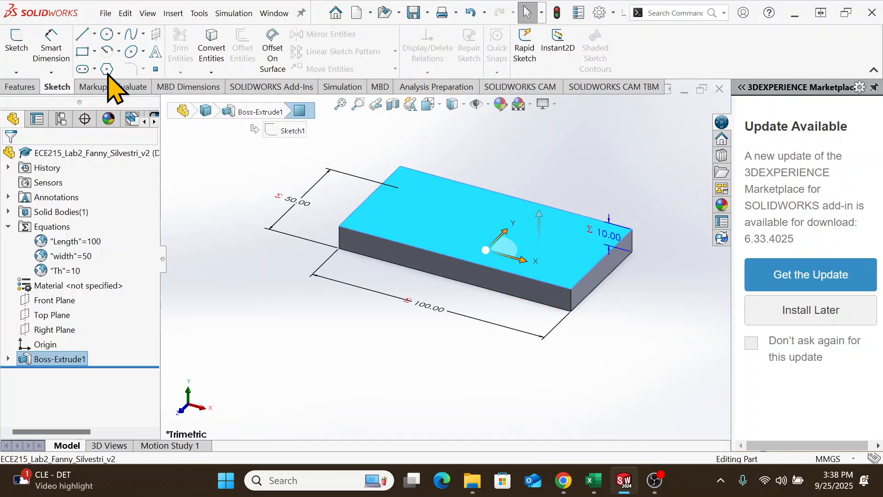
pyautogui.click(16, 44)
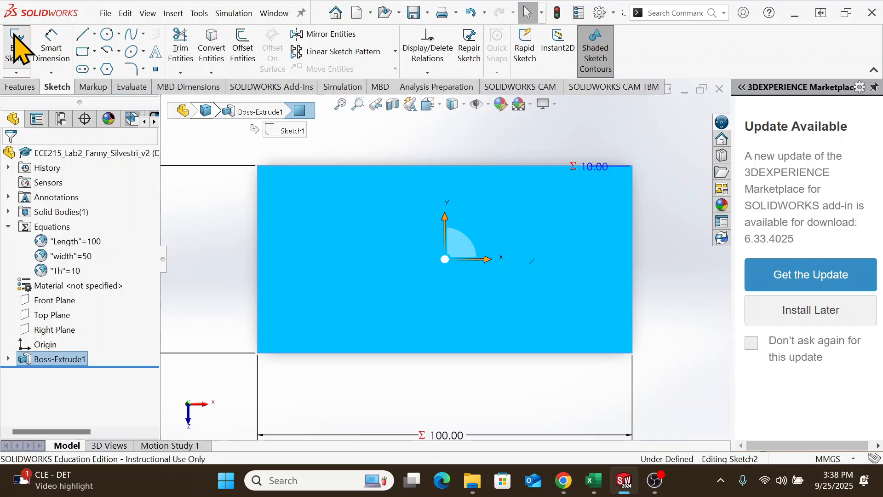
pyautogui.click(83, 68)
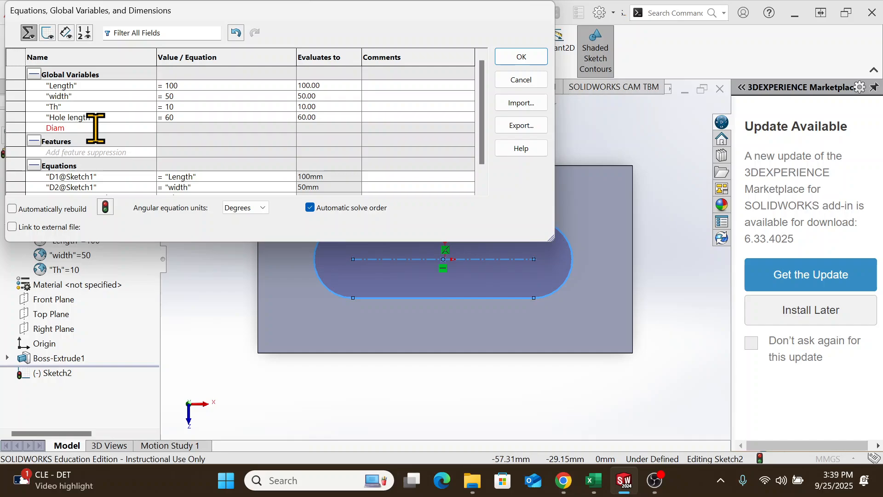
# Step: Define the global variable Diameter Hole with a value of 30
pyautogui.write('eter Hole')
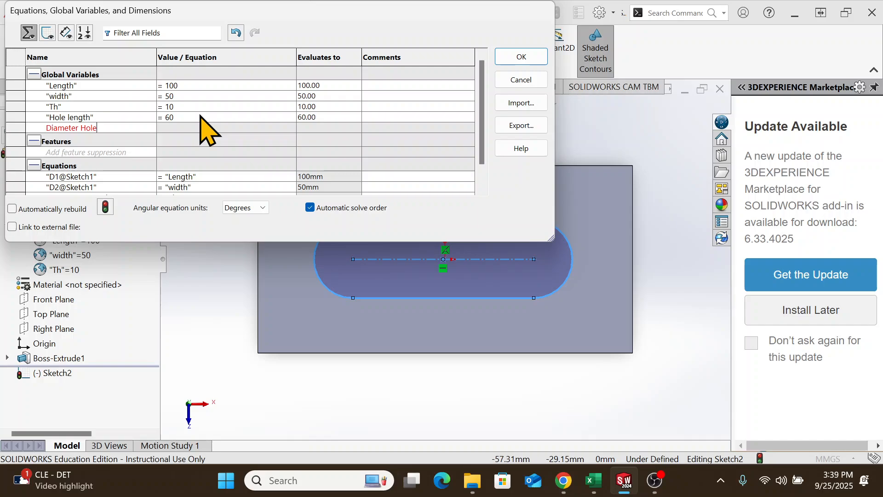
pyautogui.click(185, 128)
pyautogui.write('30')
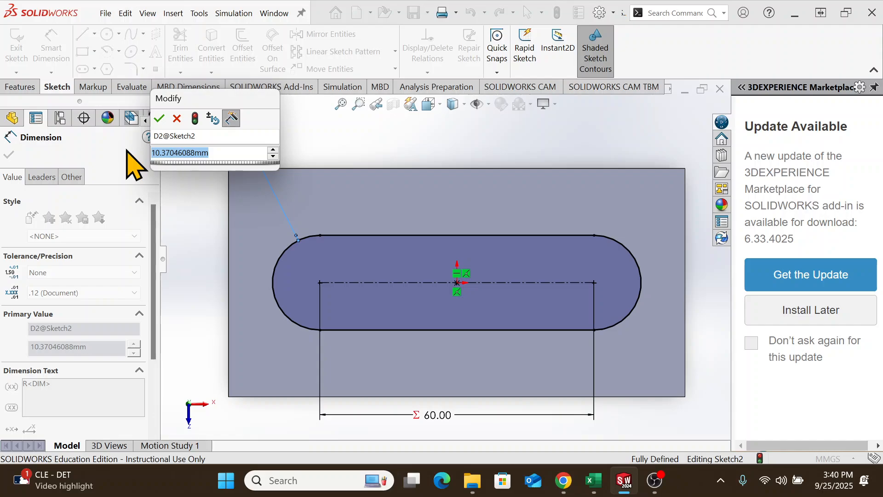
# Step: Set the slot's end radius to half of the Diameter Hole variable, giving R15
pyautogui.write('=')
pyautogui.moveTo(193, 171)
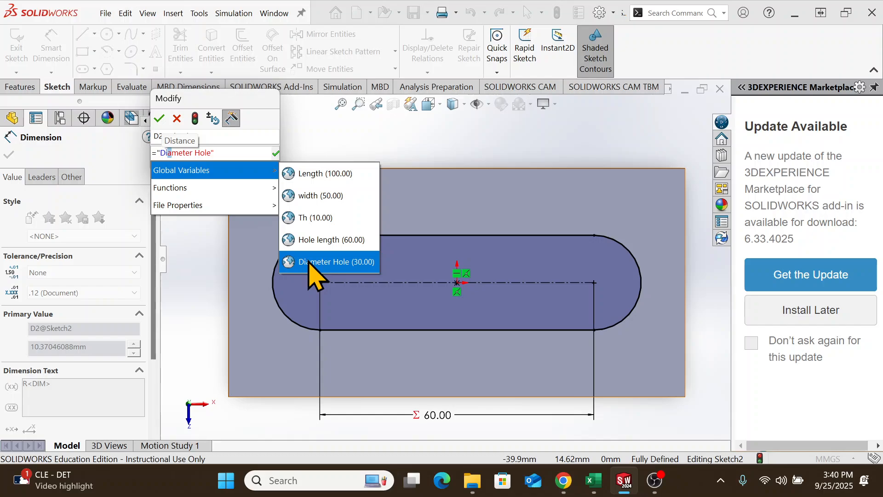
pyautogui.click(160, 117)
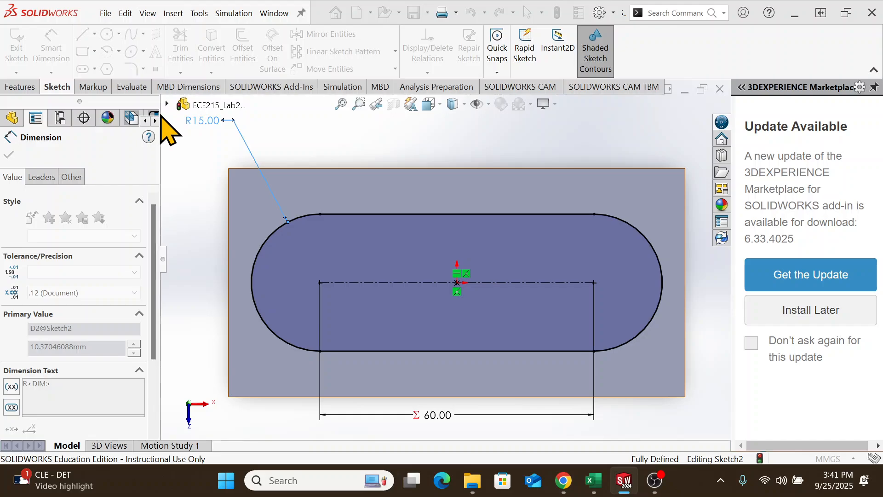
# Step: Cut the slot sketch through the plate with an Extruded Cut
pyautogui.click(19, 87)
pyautogui.click(195, 46)
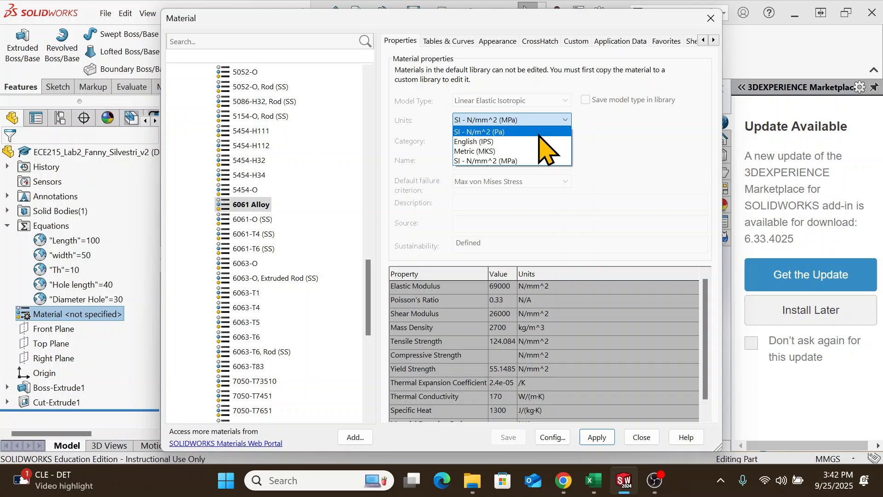
# Step: Set the units of the 6061 Alloy material properties to SI - N/mm^2 (MPa)
pyautogui.click(534, 161)
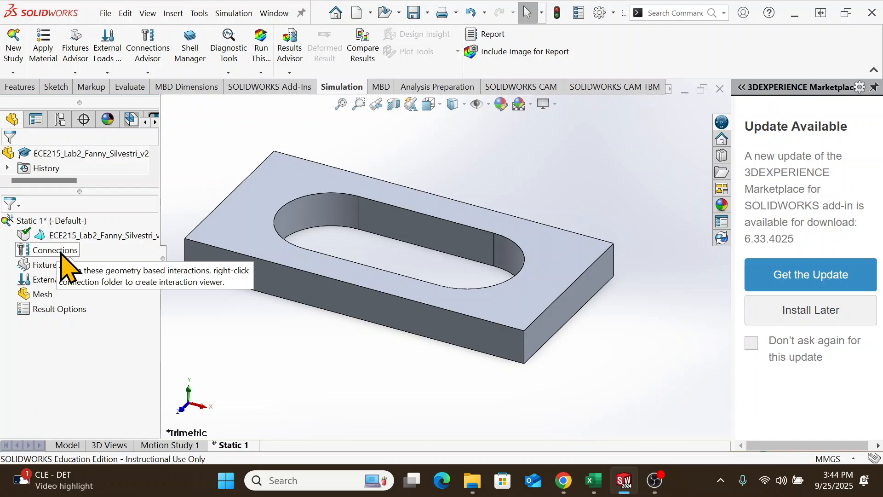
# Step: Fix one short end face of the plate with Fixed Geometry and apply a 3,000 N outward pulling force to the opposite end face
pyautogui.rightClick(51, 264)
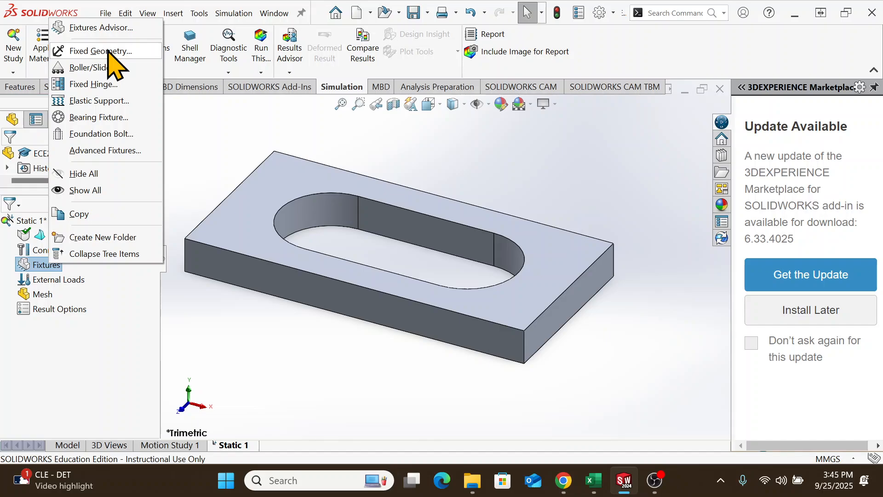
pyautogui.click(580, 330)
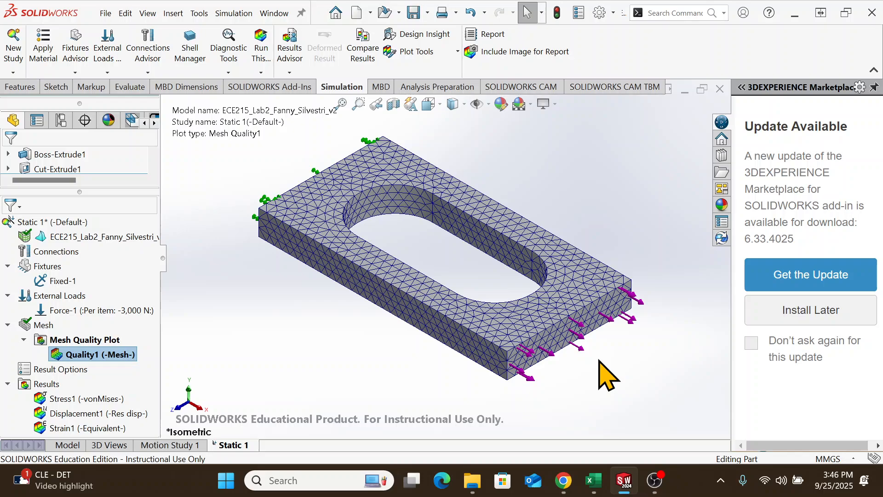
# Step: Set the deformed shape of the resultant displacement plot to true scale
pyautogui.scroll(-4, 606, 375)
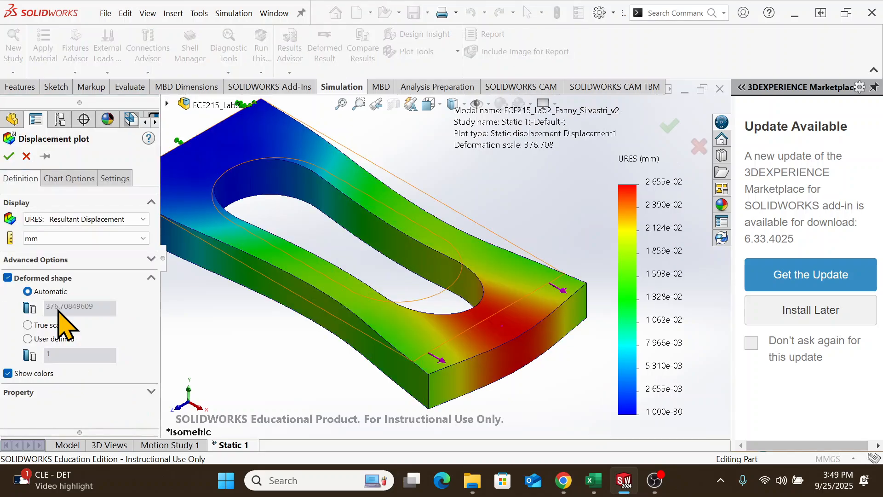
pyautogui.click(46, 325)
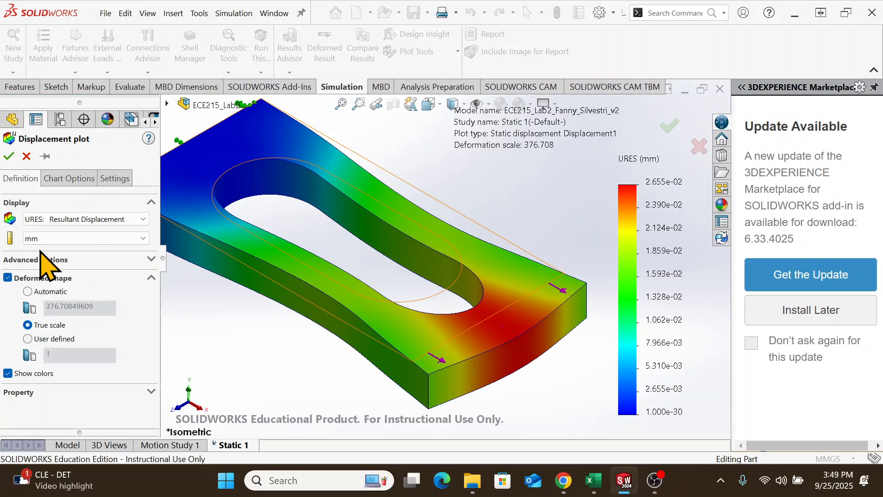
pyautogui.click(9, 157)
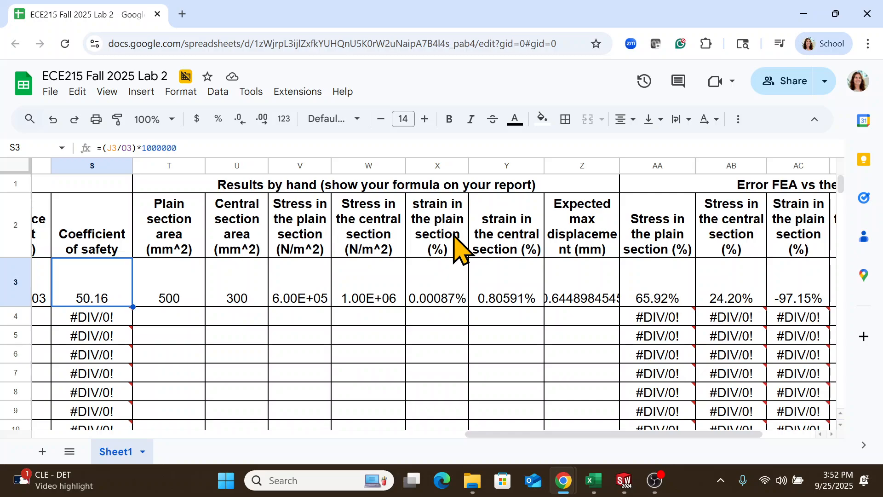
# Step: Switch to the Google Sheets lab spreadsheet and examine the Expected max displacement column and the FEA versus theory errors in AA3:AE5
pyautogui.click(568, 235)
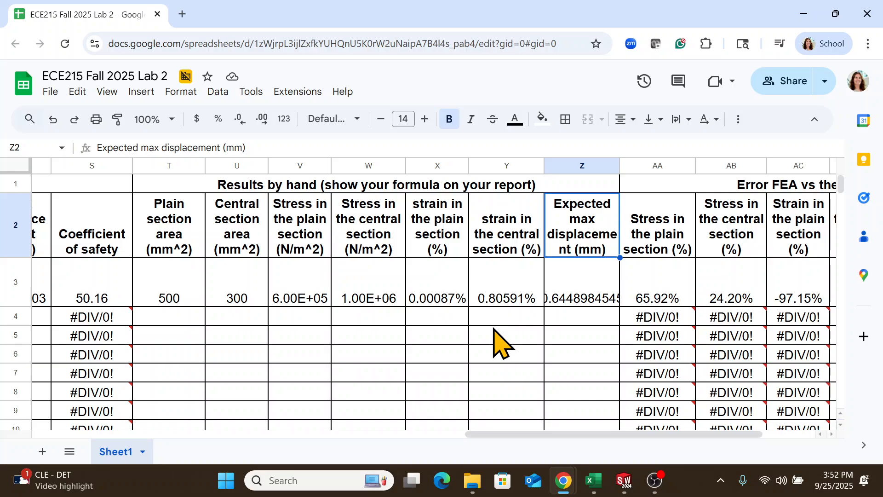
pyautogui.moveTo(658, 281); pyautogui.dragTo(818, 432)
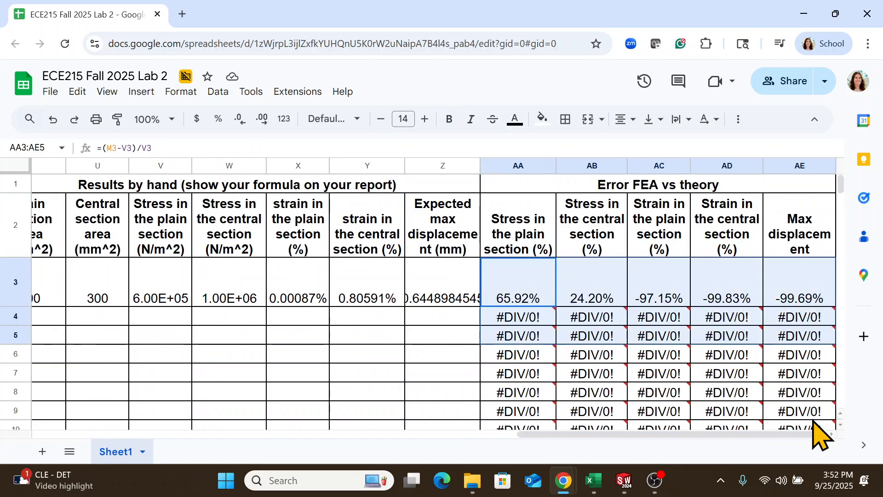